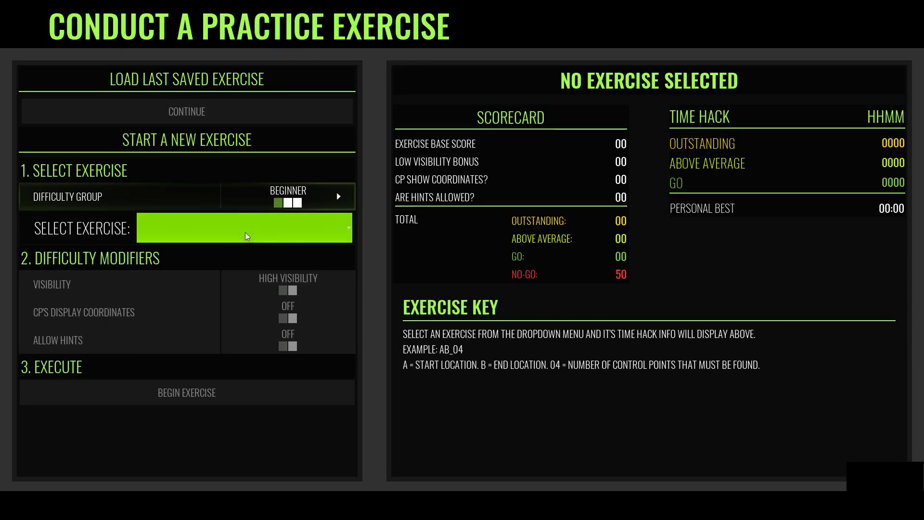
# Select the Practice_Course exercise from the Beginner difficulty group.
pyautogui.click(206, 232)
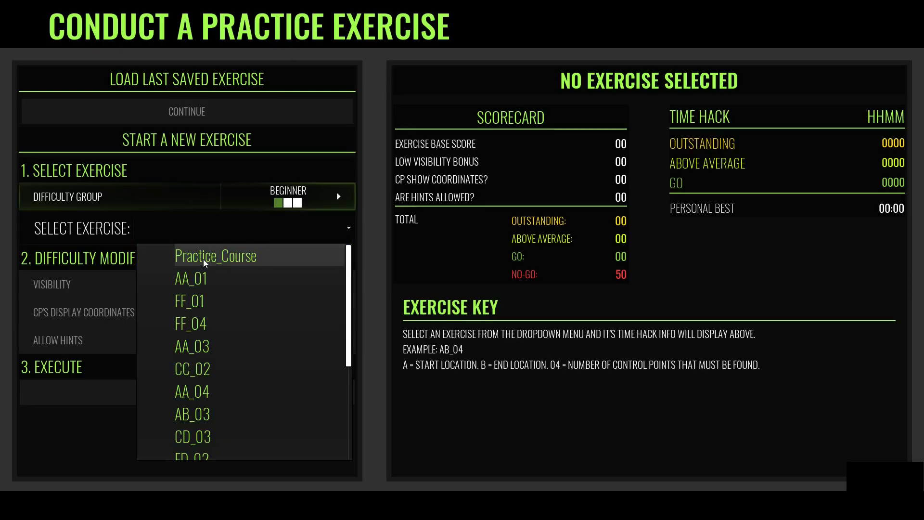
pyautogui.click(201, 229)
pyautogui.press('Escape')
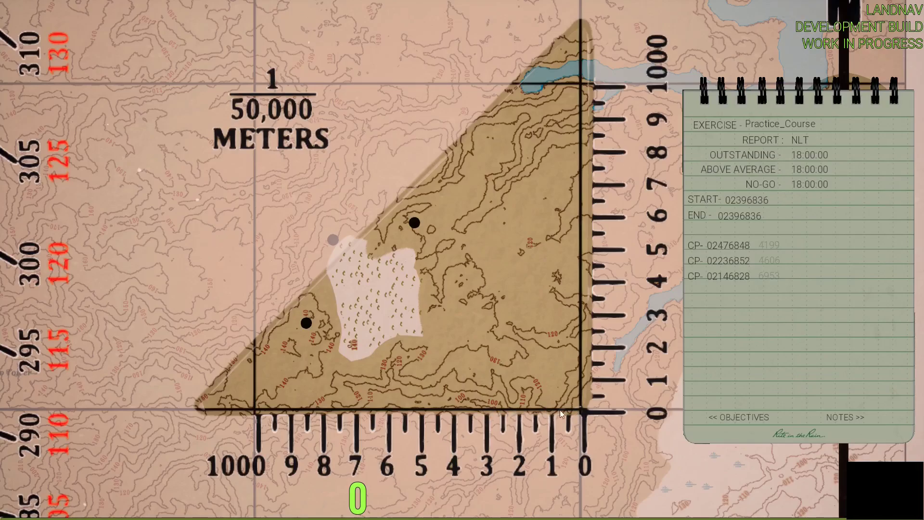
# Lay the protractor's 1:50,000 scale over the grid square containing the marsh, with its zero corner on the square's southeast grid intersection.
pyautogui.moveTo(586, 415); pyautogui.dragTo(585, 410)
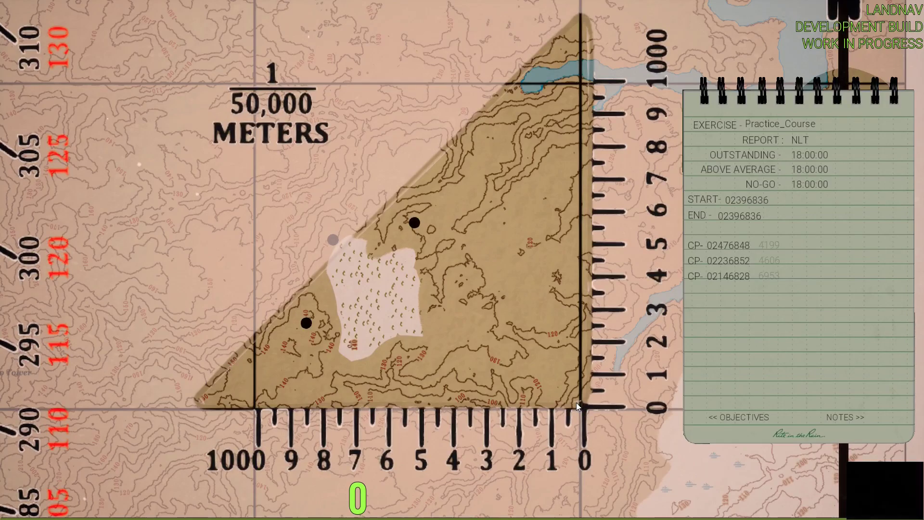
pyautogui.rightClick(516, 400)
pyautogui.moveTo(519, 402)
pyautogui.mouseDown()
pyautogui.moveTo(521, 414)
pyautogui.moveTo(568, 421)
pyautogui.mouseUp()
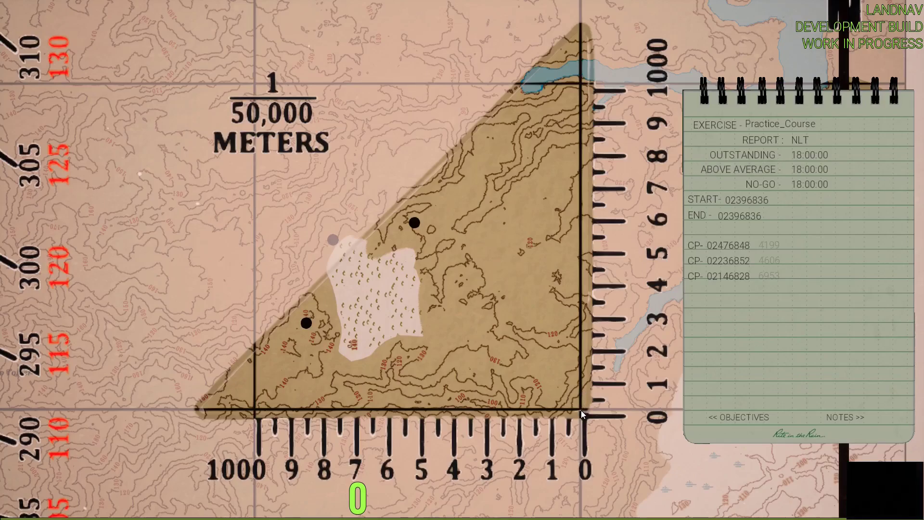
pyautogui.moveTo(581, 411); pyautogui.dragTo(586, 411)
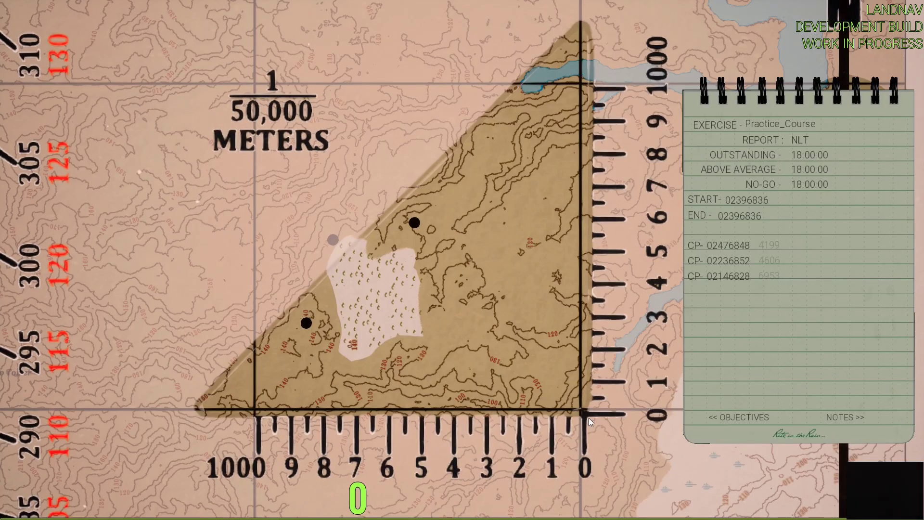
pyautogui.press('Up')
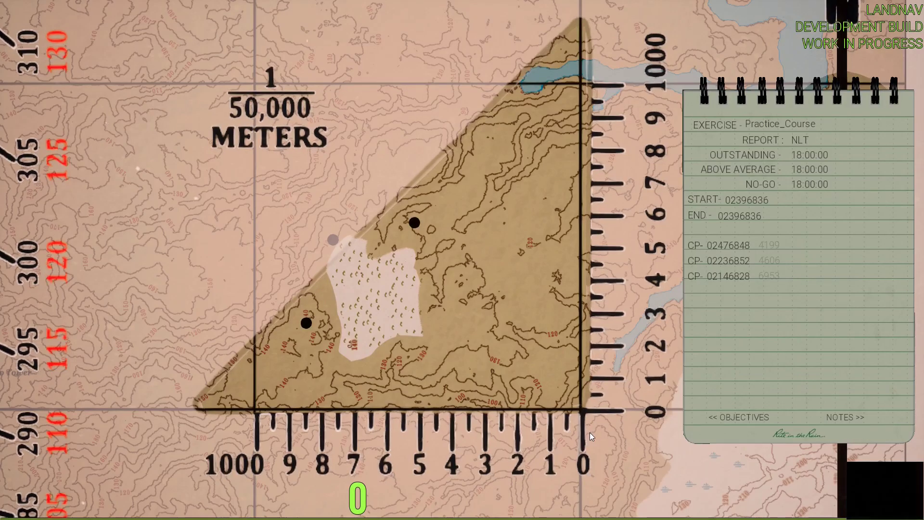
pyautogui.press('Right')
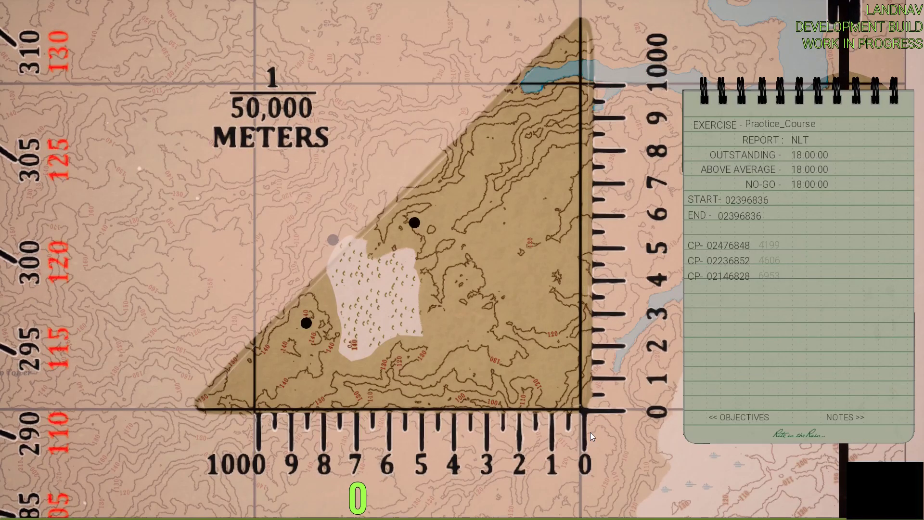
# Nudge the protractor in small increments to line up the 1:50,000 scale's edges with the square's grid lines.
pyautogui.press('Left')
pyautogui.press('Down')
pyautogui.press('Right')
pyautogui.press('Left')
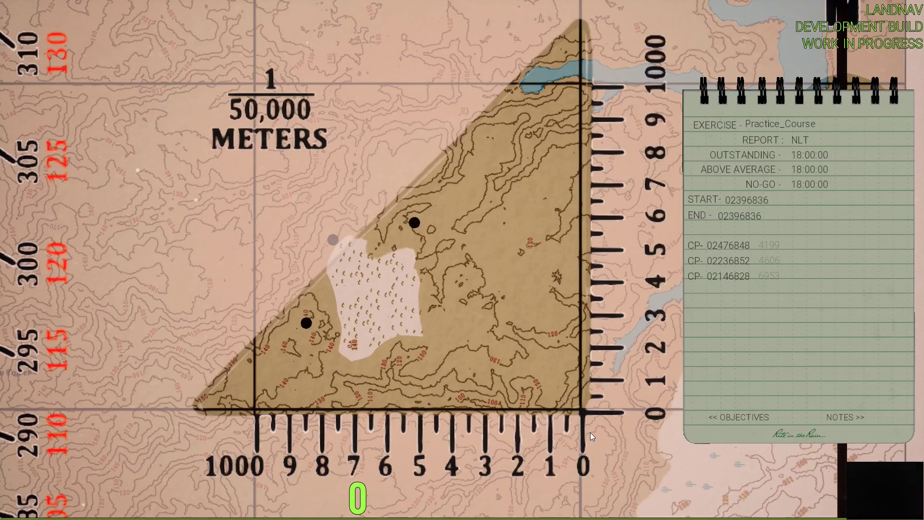
pyautogui.press('Right')
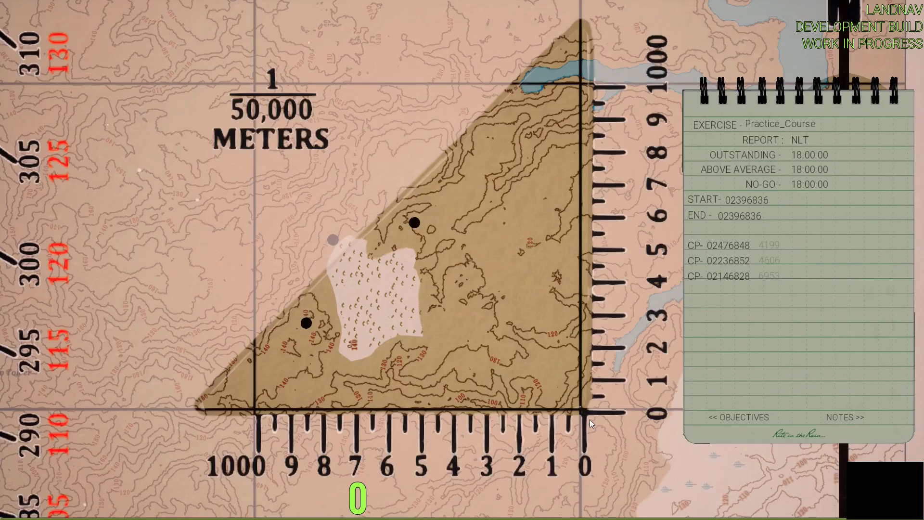
pyautogui.press('Left')
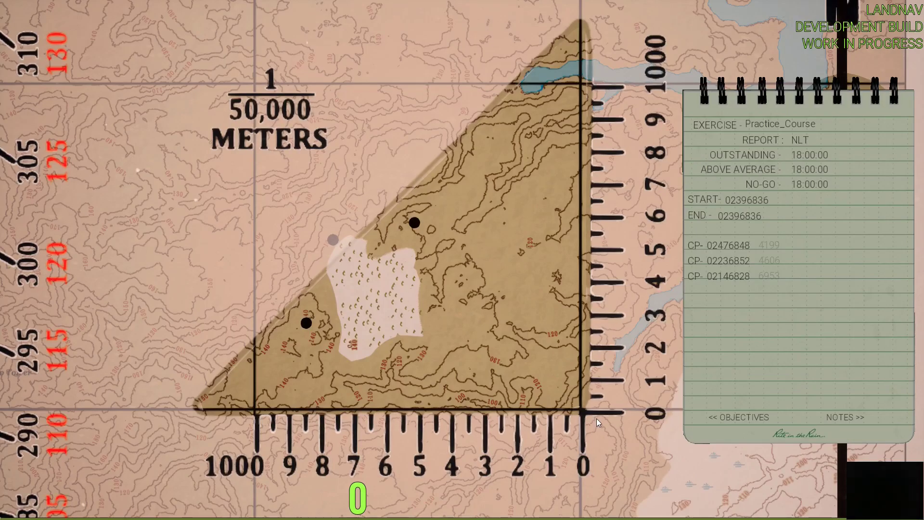
pyautogui.press('Right')
pyautogui.press('Right')
pyautogui.press('Right')
pyautogui.press('Left')
# Check the 1:50,000 scale's fit over the grid square and shift its zero corner slightly east.
pyautogui.scroll(-5, 510, 255)
pyautogui.scroll(-2, 420, 281)
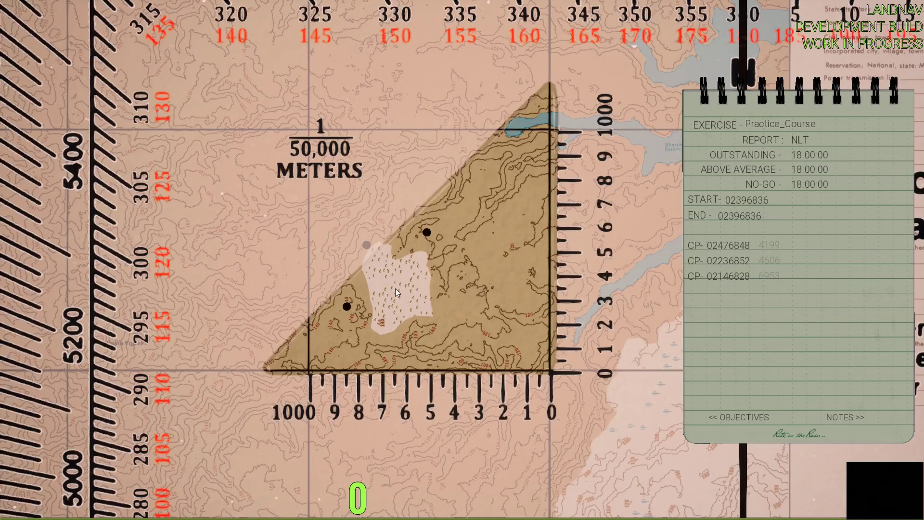
pyautogui.scroll(3, 395, 288)
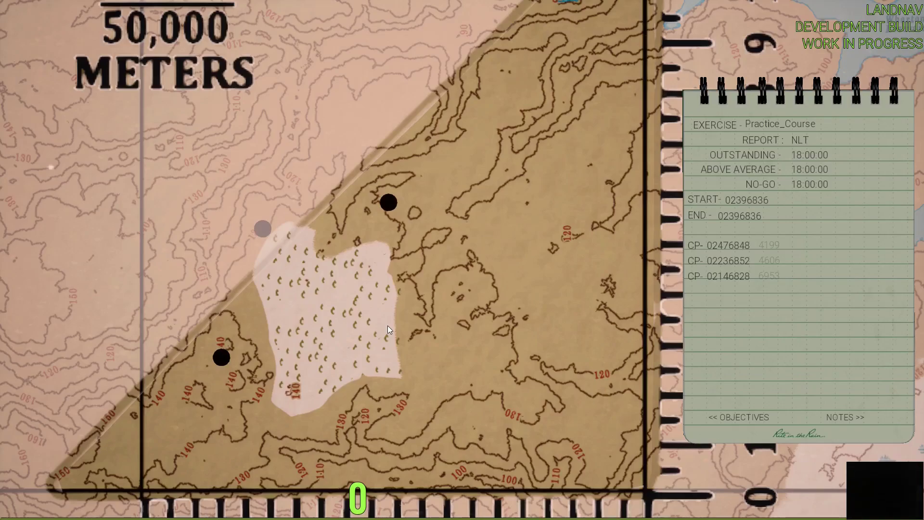
pyautogui.scroll(-3, 388, 325)
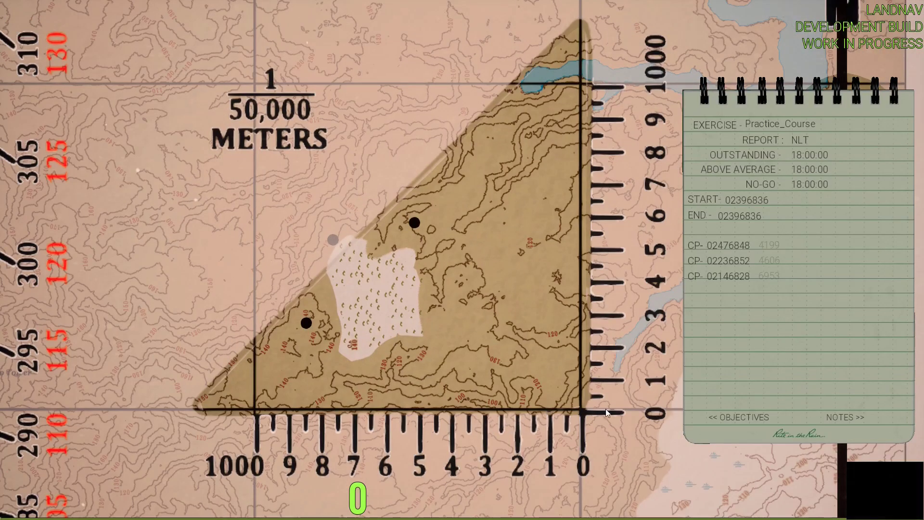
pyautogui.moveTo(605, 408)
pyautogui.mouseDown()
pyautogui.moveTo(595, 406)
pyautogui.moveTo(614, 412)
pyautogui.mouseUp()
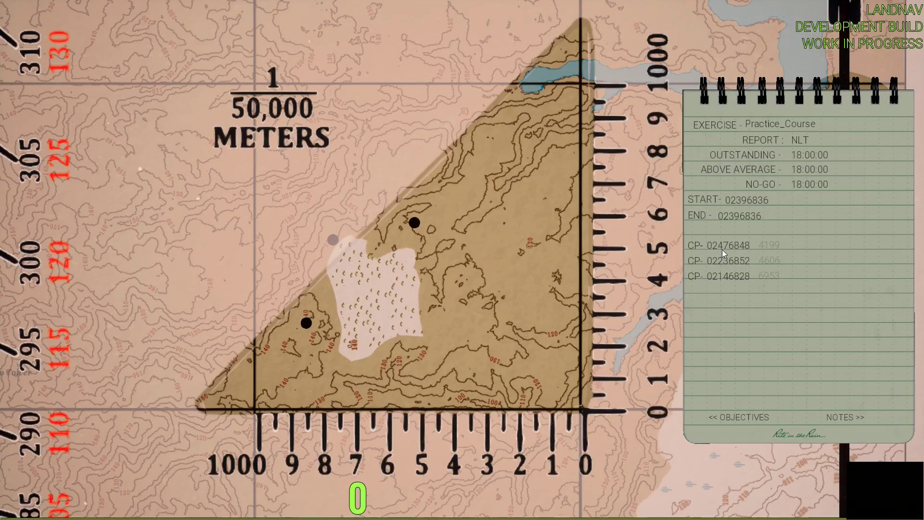
# Plot checkpoint 02476848 beside the marsh's northeastern edge, reading 47 east and 48 north within grid square 02-68.
pyautogui.press('a')
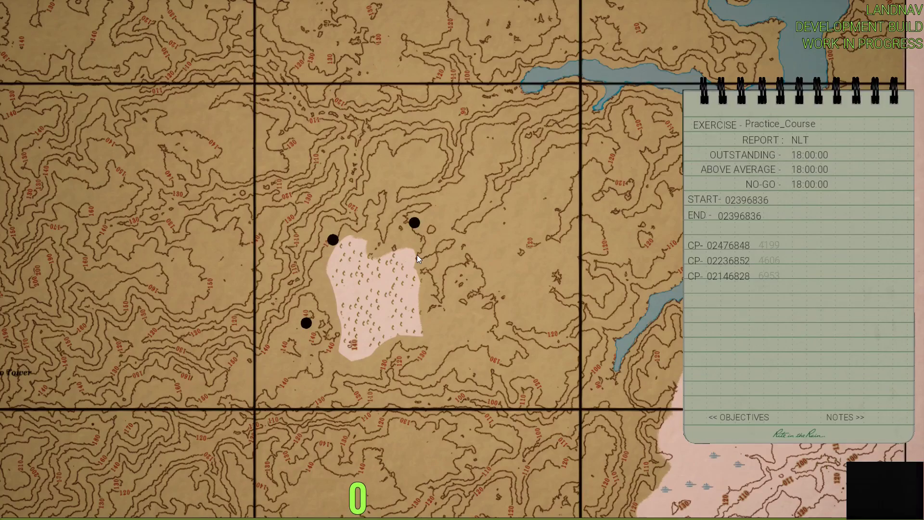
pyautogui.click(417, 255)
pyautogui.press('p')
pyautogui.press('p')
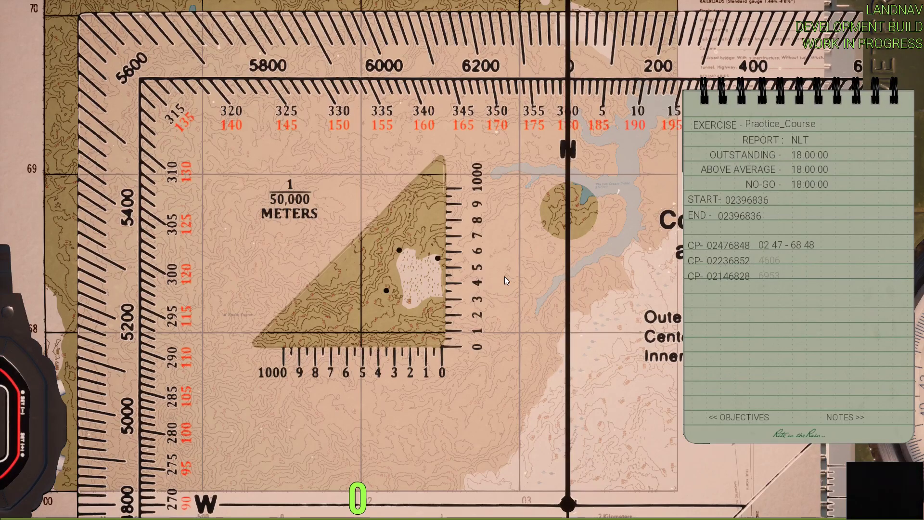
# Move the protractor so its centre point sits on the start location 02396836 in the marsh.
pyautogui.moveTo(411, 279); pyautogui.dragTo(430, 318)
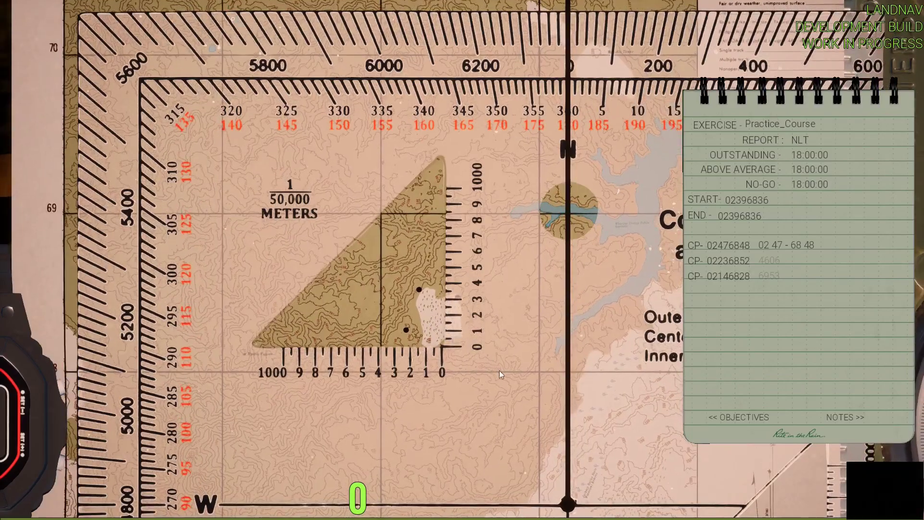
pyautogui.moveTo(499, 370); pyautogui.dragTo(443, 215)
pyautogui.scroll(5, 458, 301)
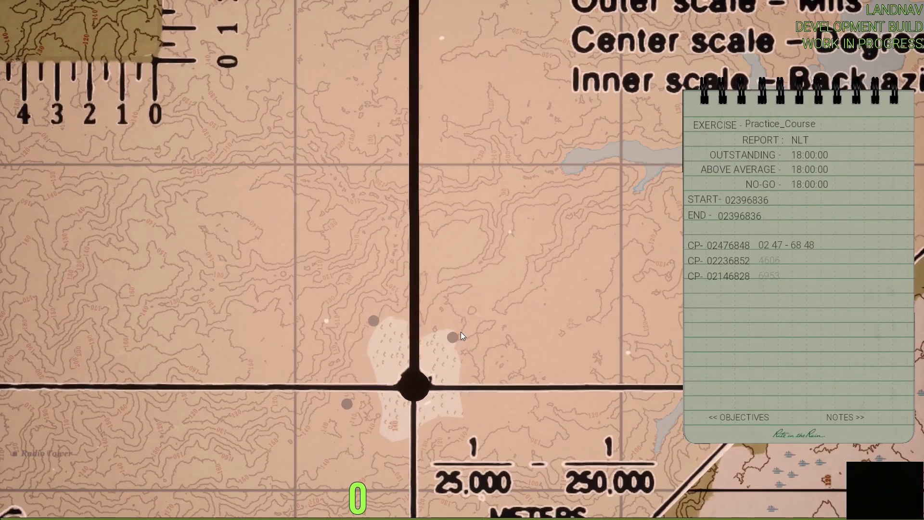
pyautogui.scroll(-3, 461, 330)
pyautogui.scroll(-1, 461, 330)
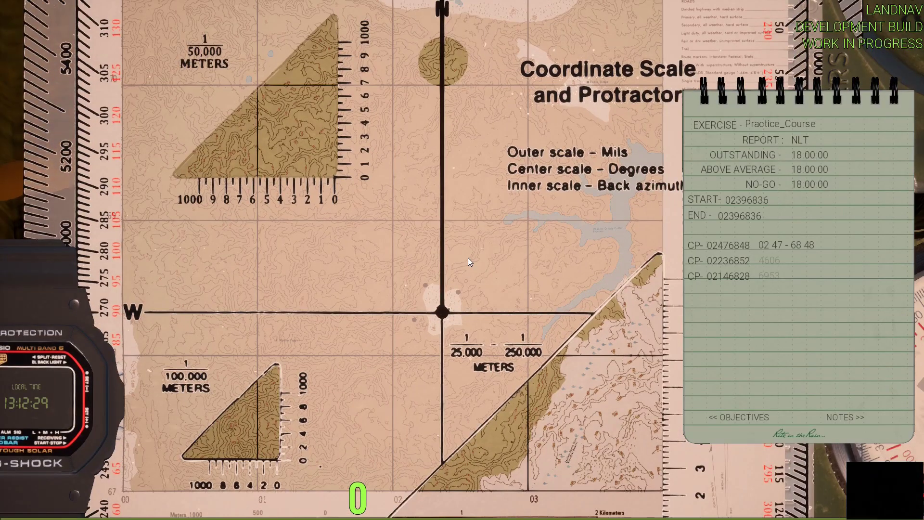
# Swing the protractor's azimuth line clockwise from north toward checkpoint 02476848.
pyautogui.press('e')
pyautogui.press('e')
pyautogui.press('e')
pyautogui.press('e')
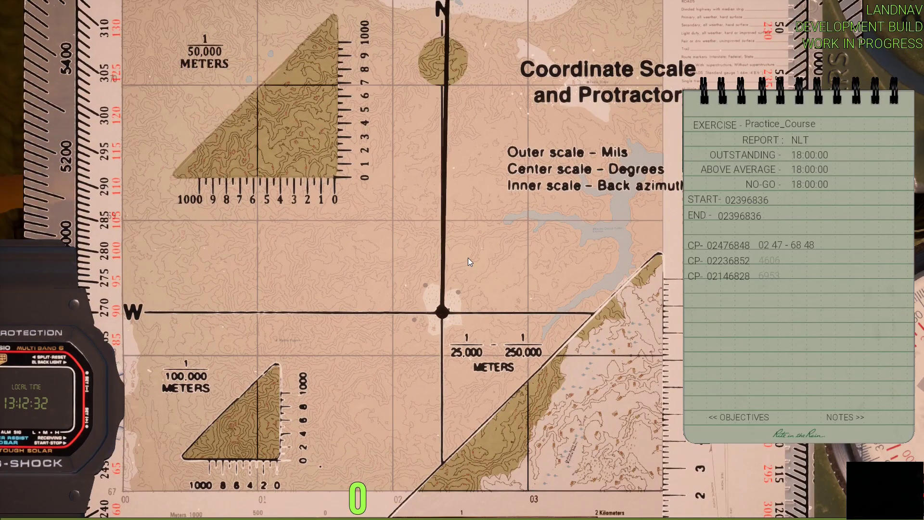
pyautogui.press('e')
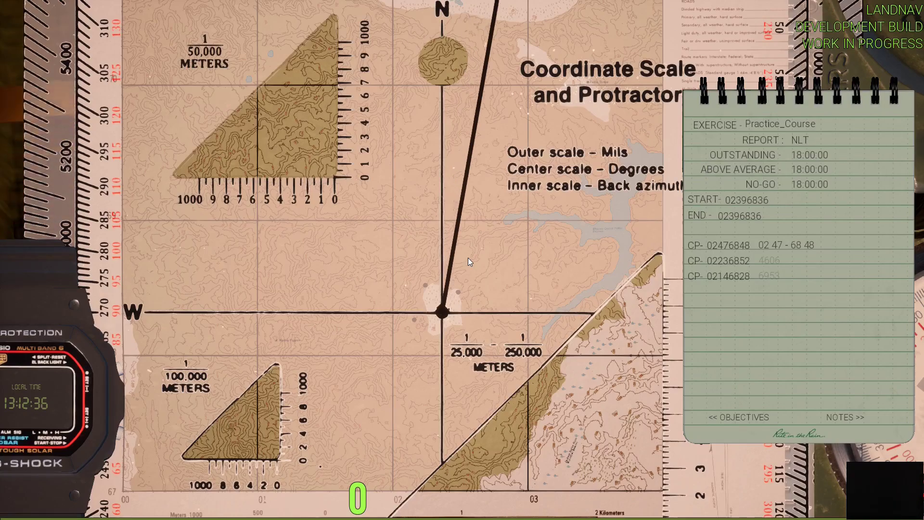
pyautogui.press('e')
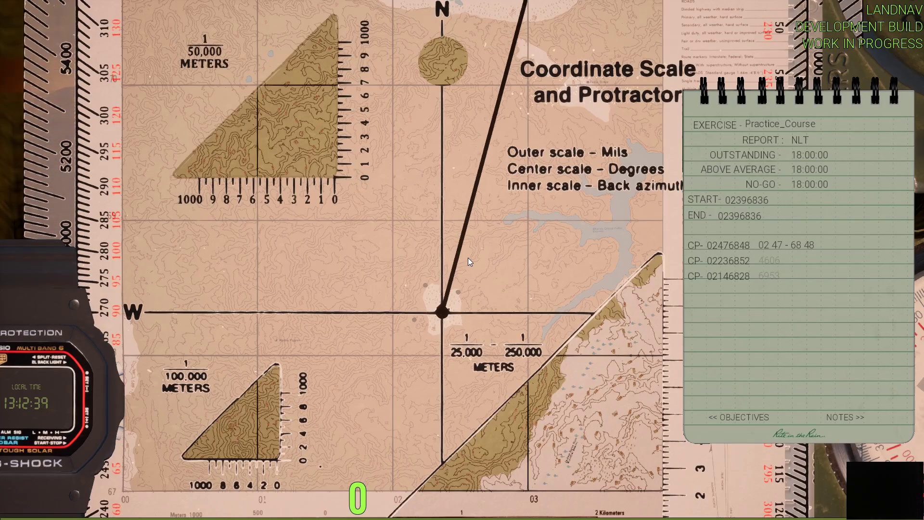
pyautogui.press('e')
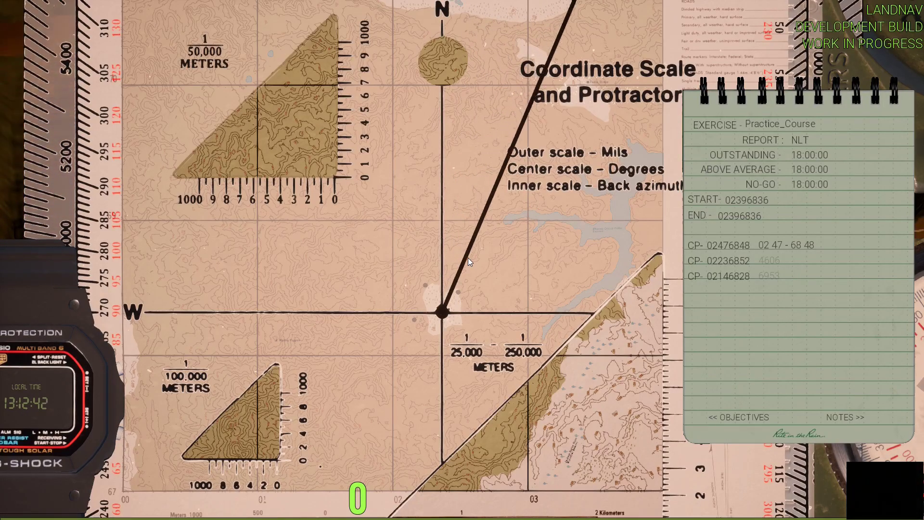
pyautogui.press('e')
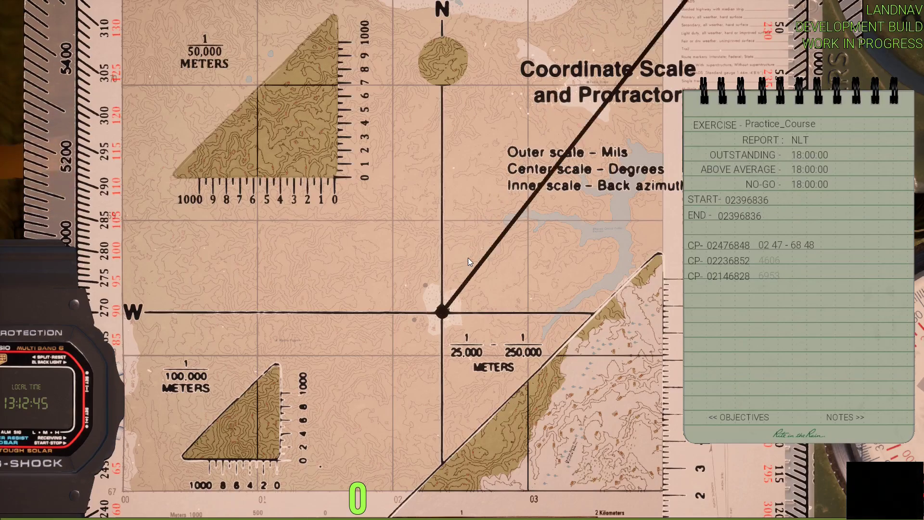
# Fine-tune the azimuth line in both directions until it runs from the start point through checkpoint 02476848.
pyautogui.press('q')
pyautogui.press('q')
pyautogui.press('e')
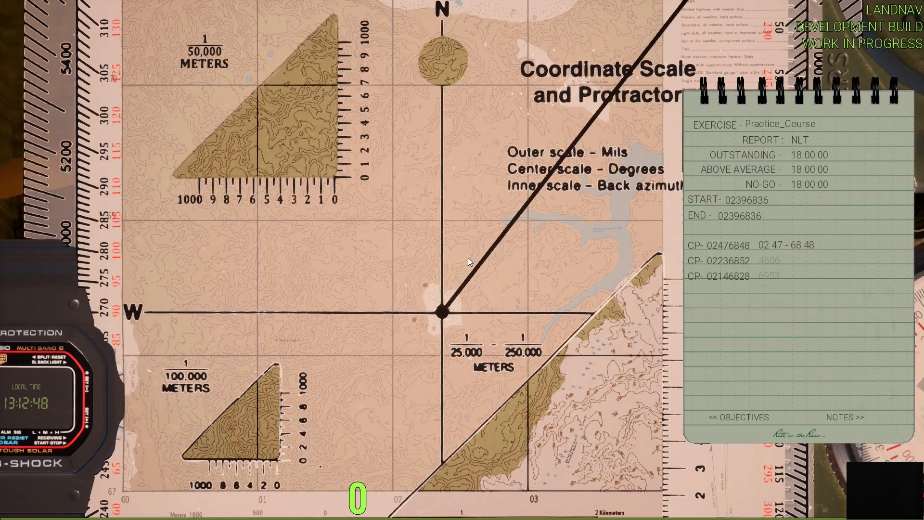
pyautogui.press('e')
pyautogui.scroll(1, 468, 258)
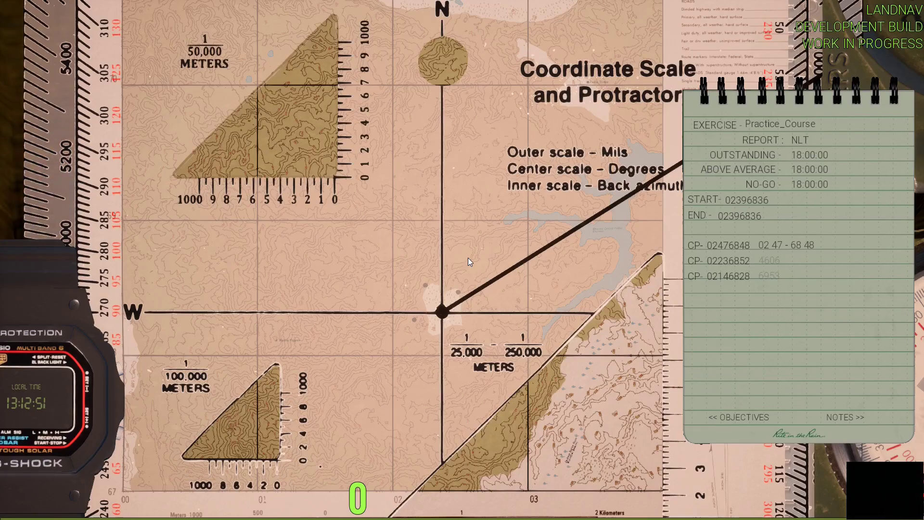
pyautogui.scroll(-9, 468, 258)
pyautogui.press('q')
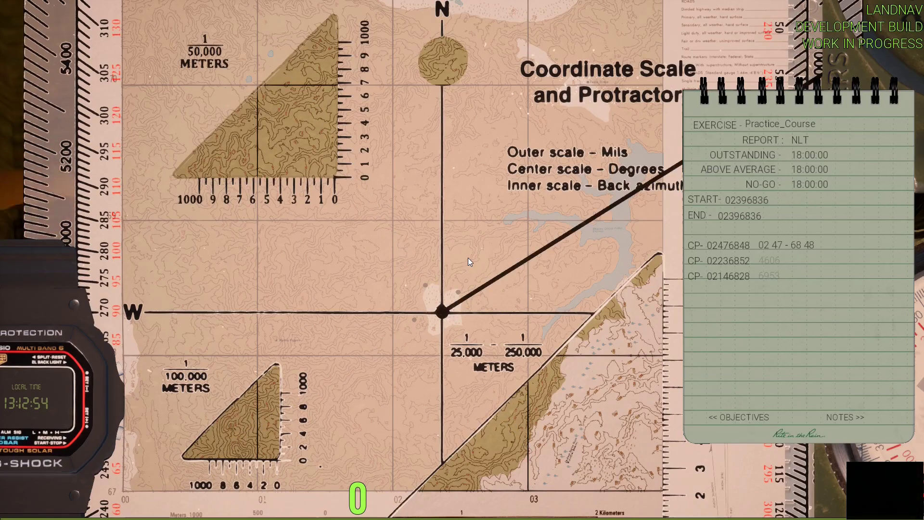
pyautogui.press('q')
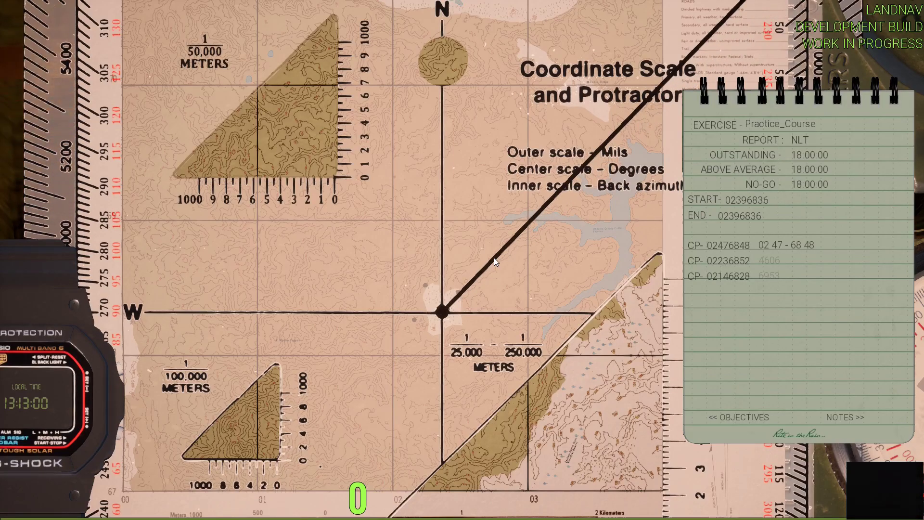
pyautogui.press('q')
pyautogui.press('q')
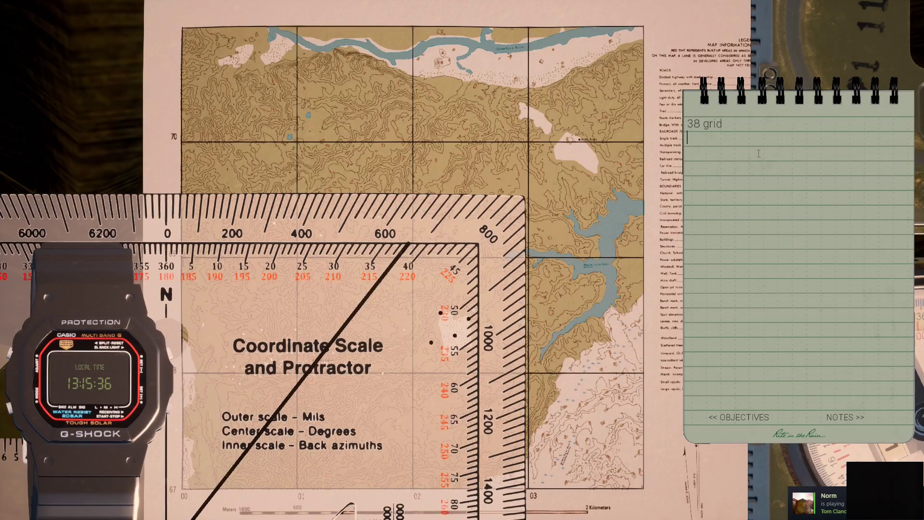
# Open the G-M Angle training lesson, read the GMA conversion rules, and return to the exercise map.
pyautogui.moveTo(435, 256); pyautogui.dragTo(406, 435)
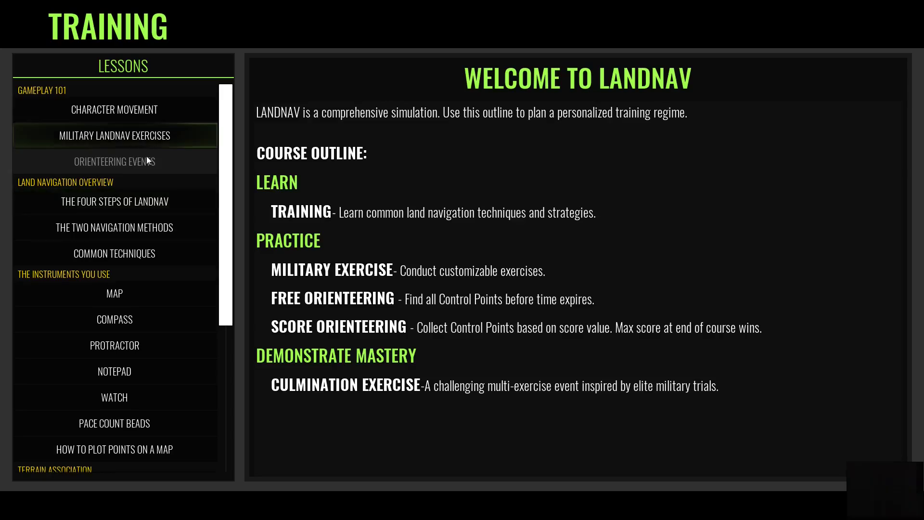
pyautogui.scroll(-5, 141, 254)
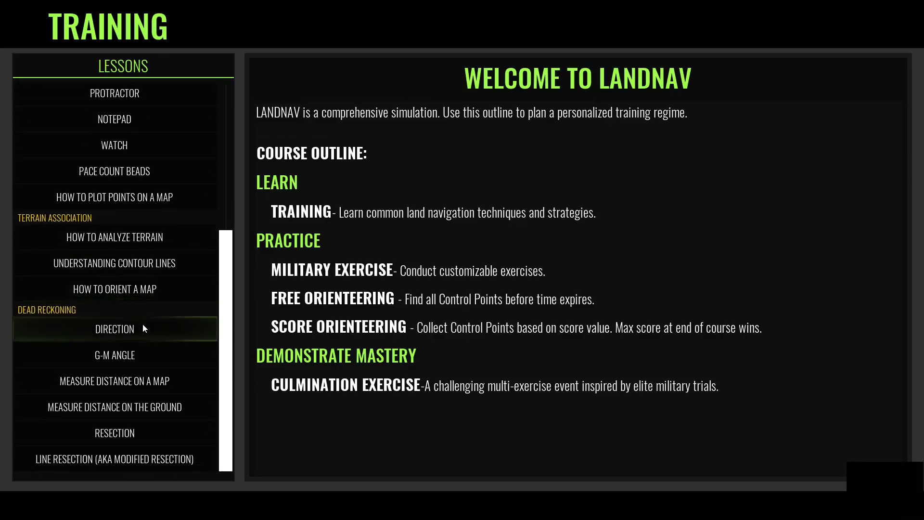
pyautogui.click(210, 358)
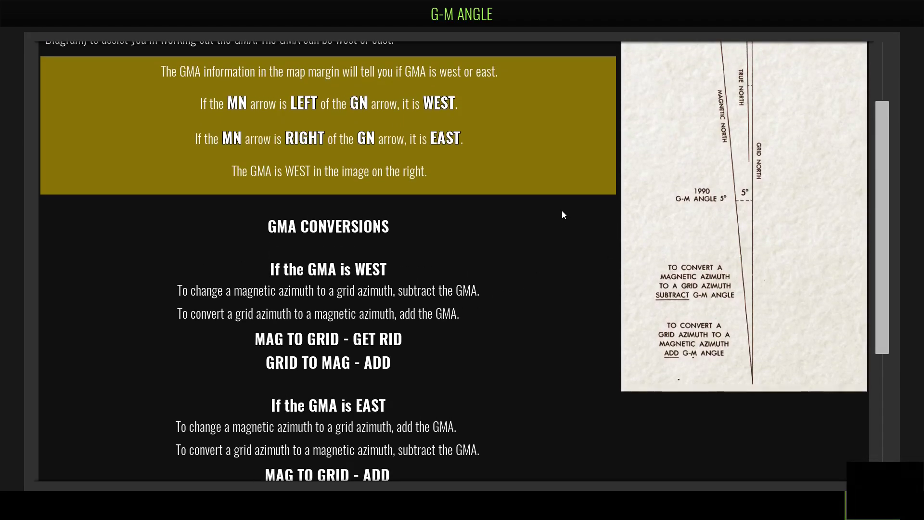
pyautogui.press('Escape')
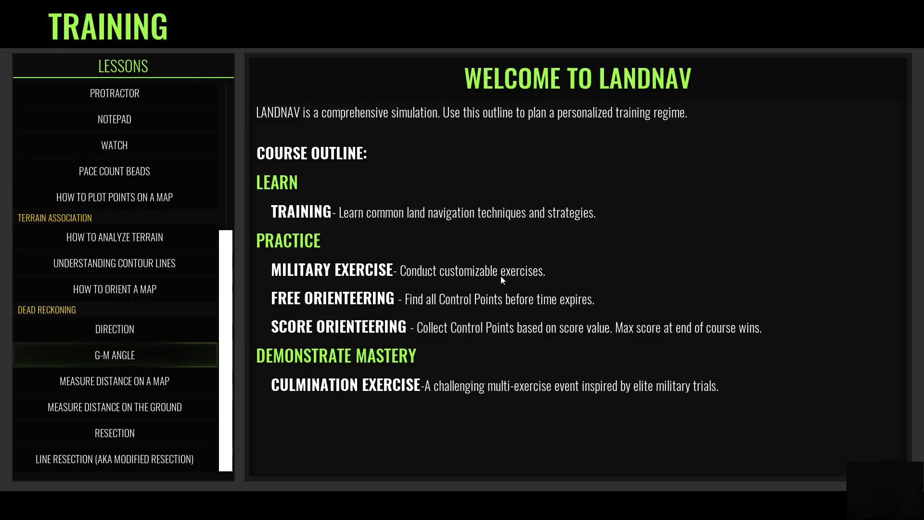
pyautogui.press('Escape')
pyautogui.press('Escape')
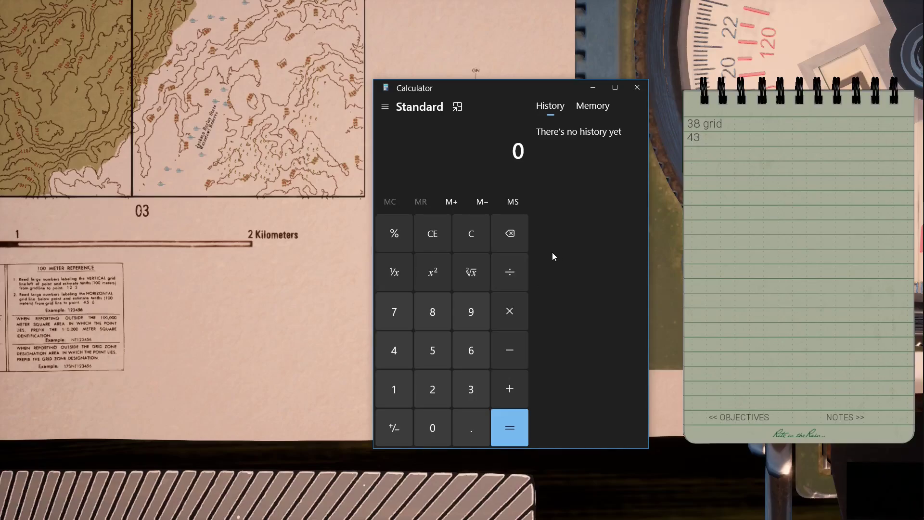
# Calculate 38 + 43 in Calculator, then clear the entry.
pyautogui.write('38 + 43')
pyautogui.press('Return')
pyautogui.click(467, 235)
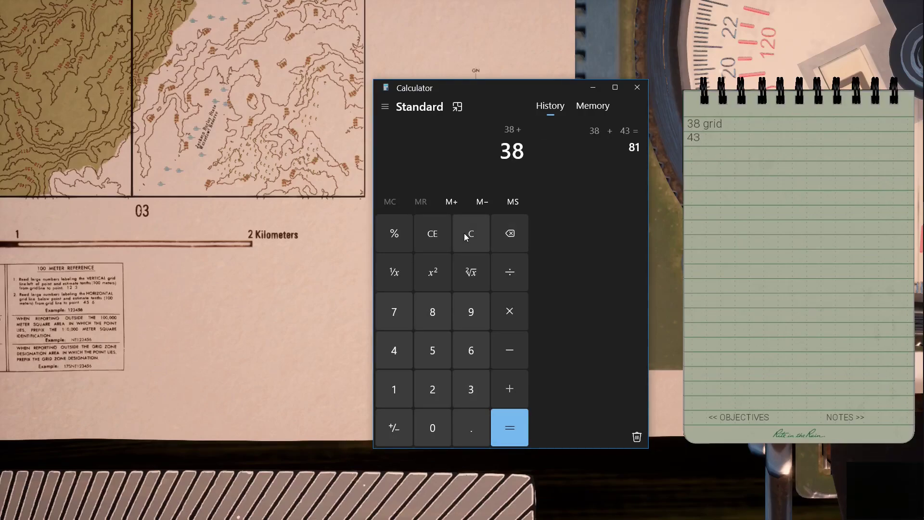
# Add 5 to the 38 grid azimuth in Calculator to convert it for the G-M angle.
pyautogui.write('5')
pyautogui.press('Return')
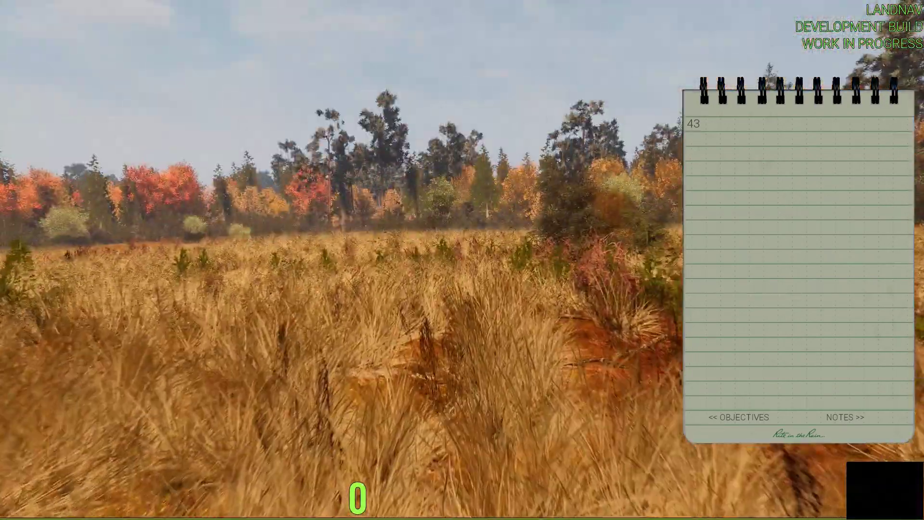
# Walk forward across the open grass field toward the tree line while keeping the pace count.
pyautogui.press('w')
pyautogui.press('2')
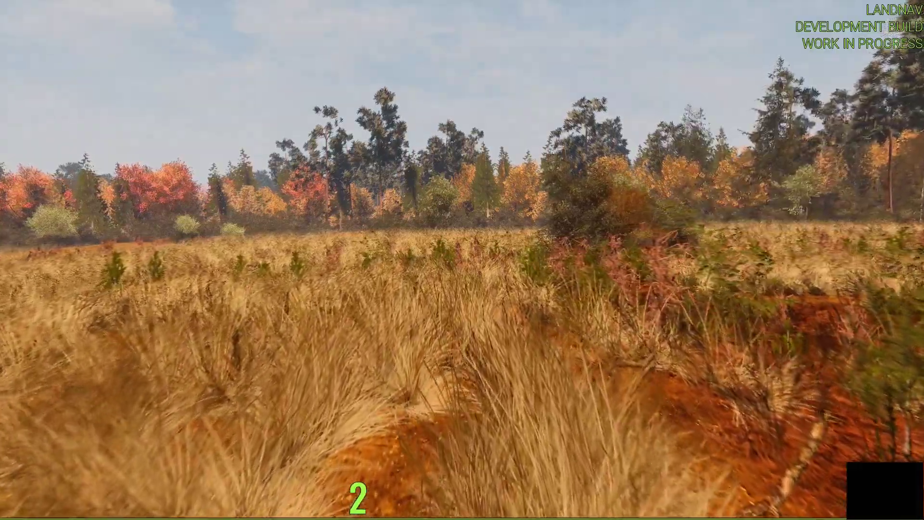
pyautogui.press('w')
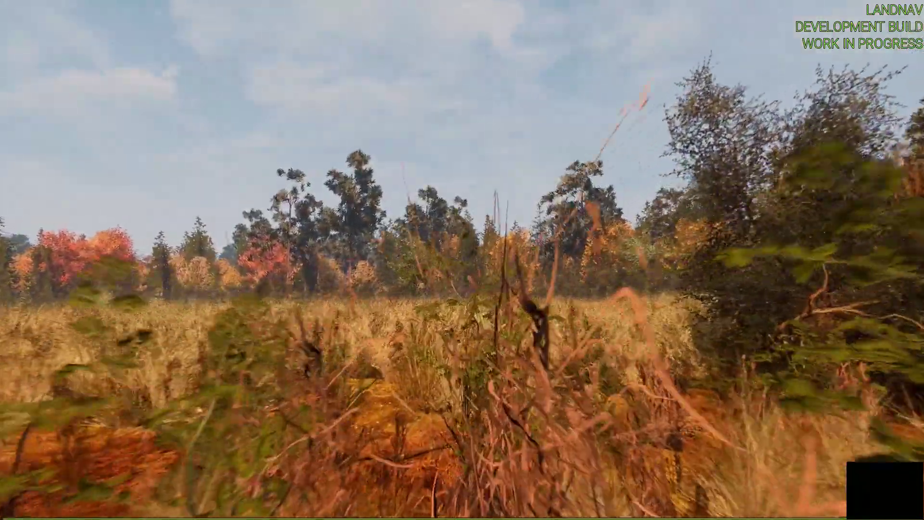
pyautogui.press('w')
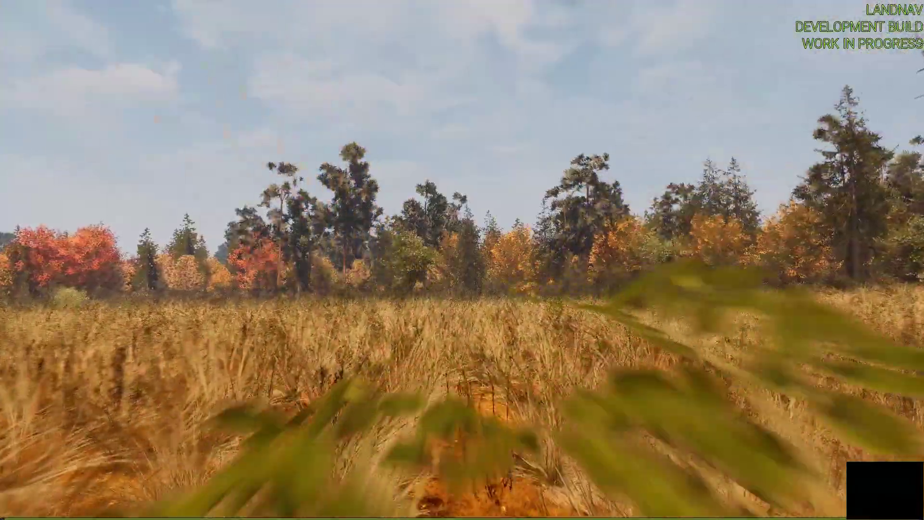
pyautogui.press('w')
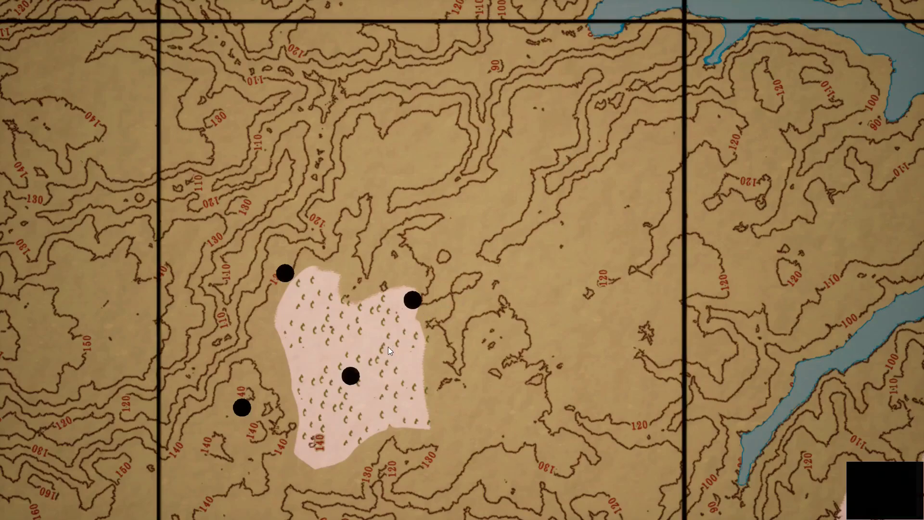
# Mark a new point on the map northeast of the white clearing, southwest of Wharton County Public Reservoir.
pyautogui.press('w')
pyautogui.press('d')
pyautogui.click(413, 292)
pyautogui.press('w')
pyautogui.press('d')
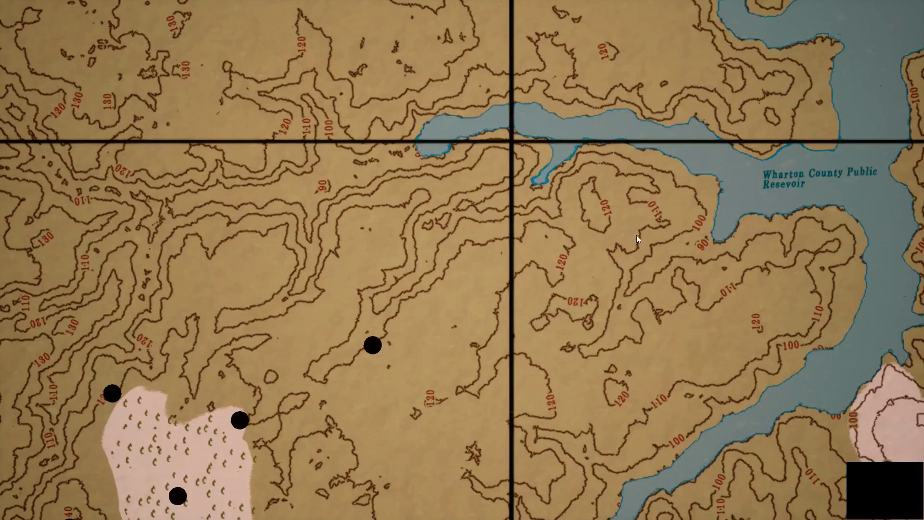
pyautogui.press('d')
pyautogui.press('w')
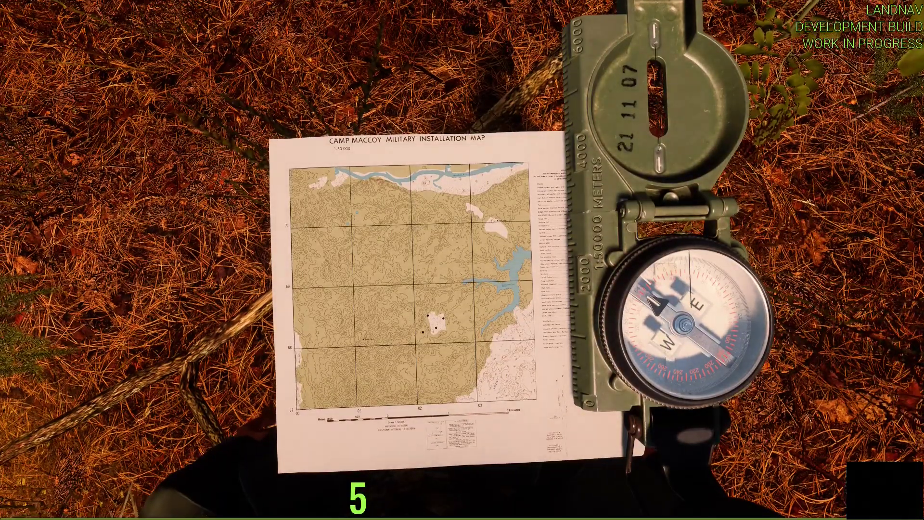
# Rotate the map and mark a point just south of the reservoir's western arm.
pyautogui.press('q')
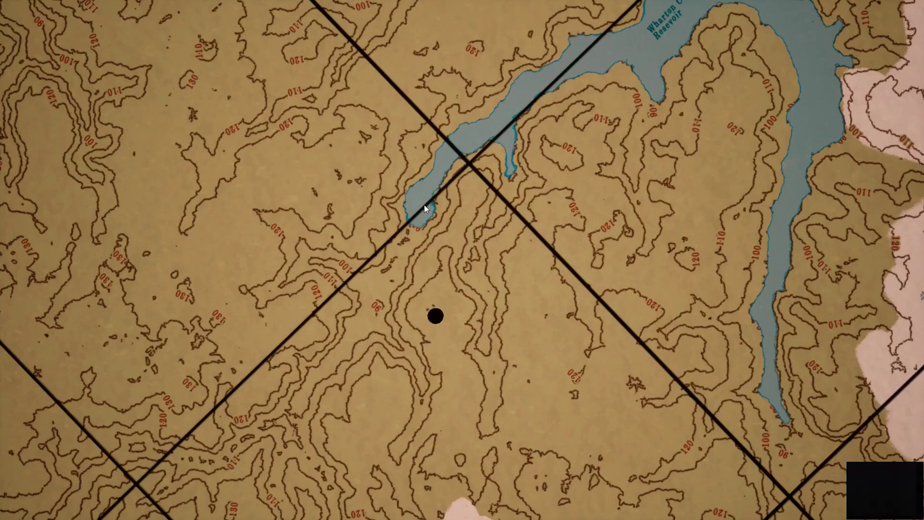
pyautogui.moveTo(429, 253); pyautogui.dragTo(451, 305)
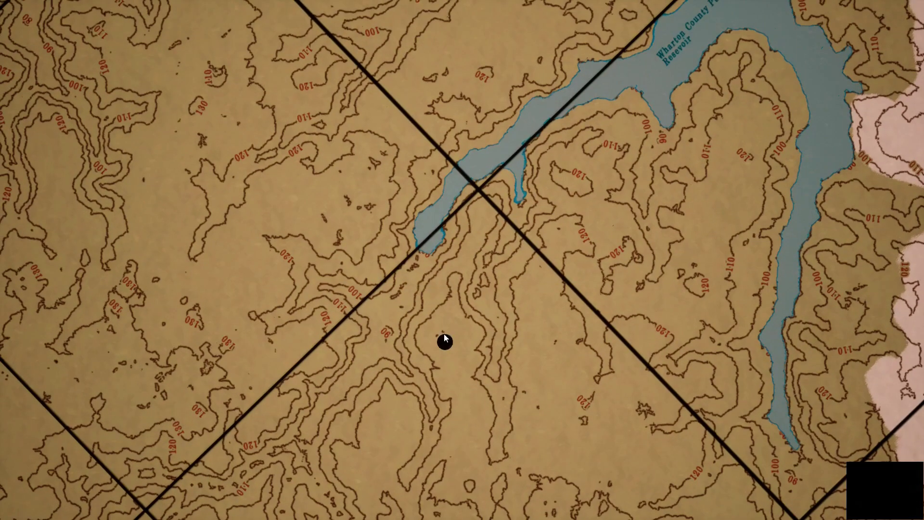
pyautogui.click(435, 314)
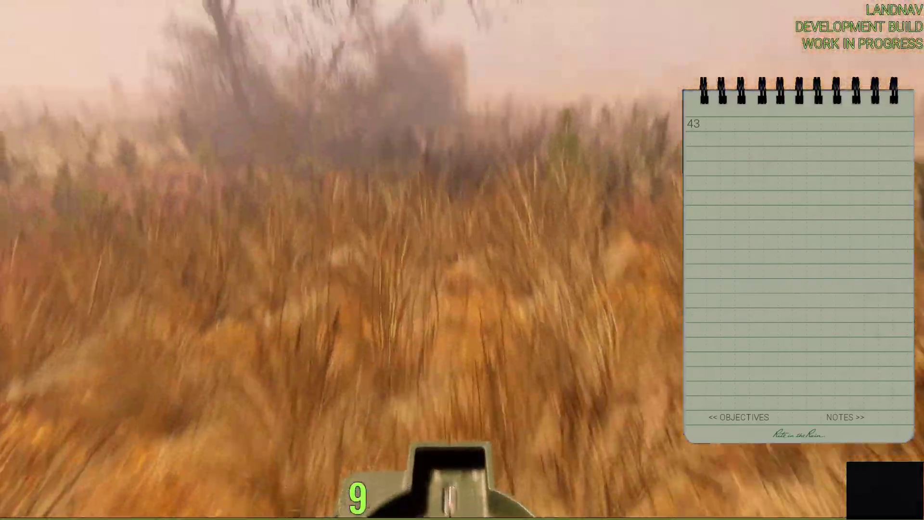
# Walk onward through the foggy grass and brush, keeping the pace count.
pyautogui.press('w')
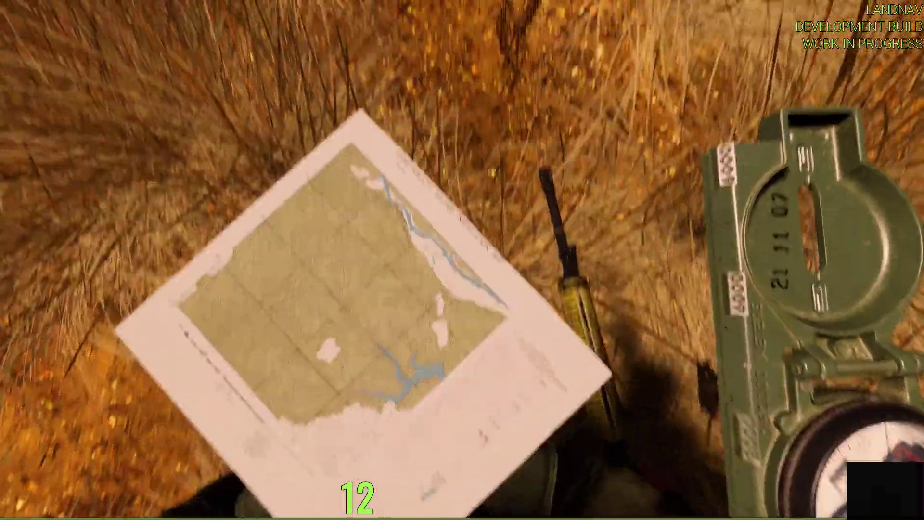
pyautogui.press('w')
pyautogui.press('w')
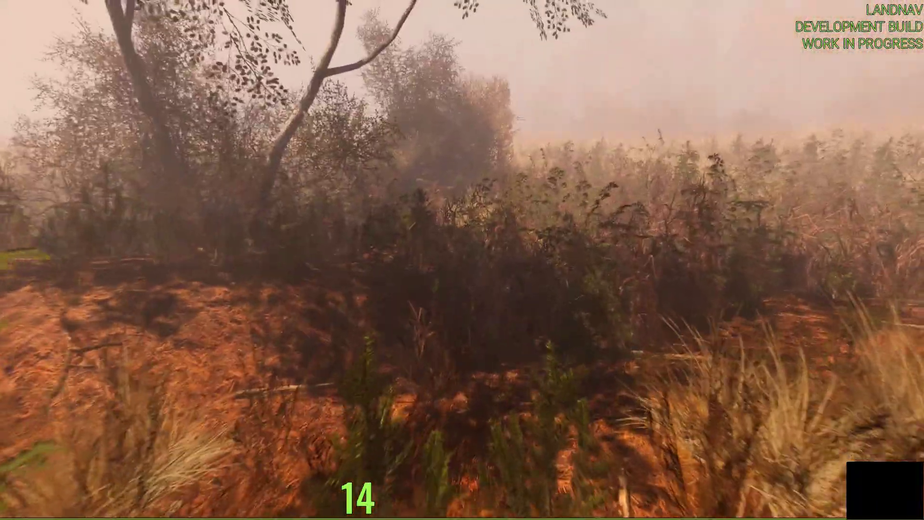
pyautogui.press('w')
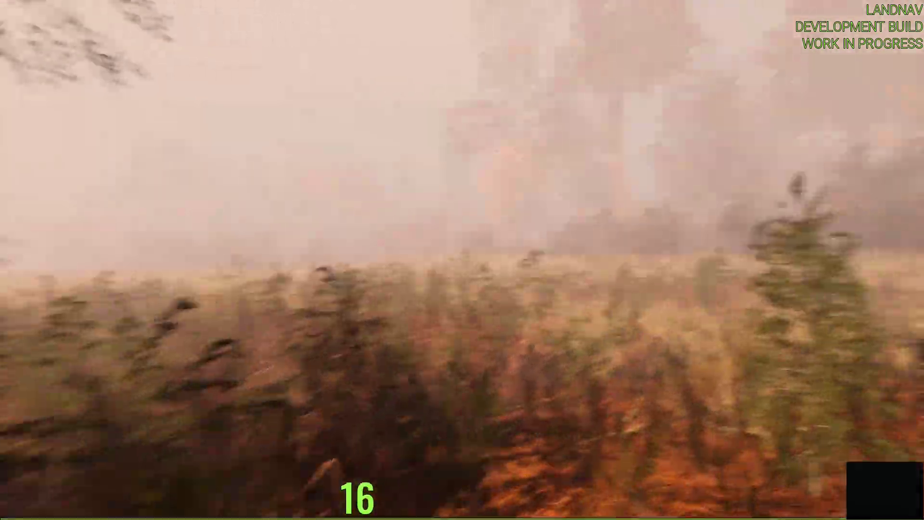
pyautogui.press('w')
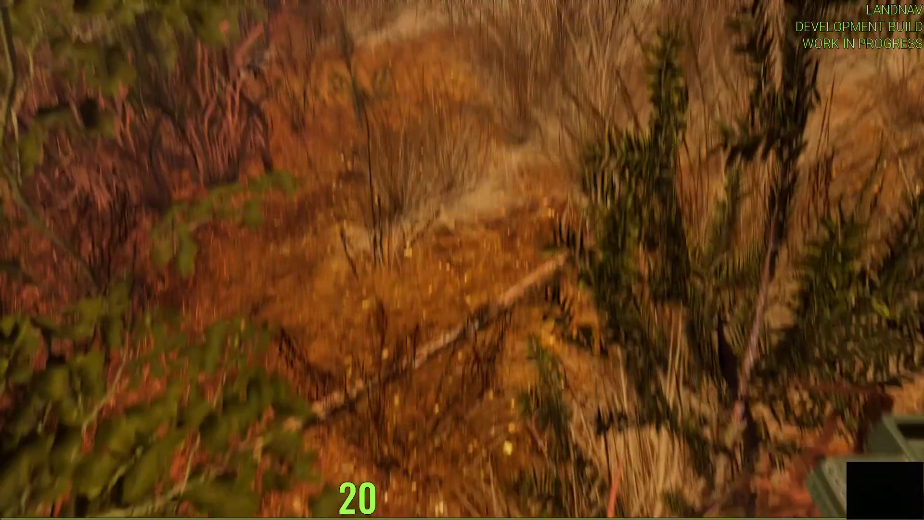
# Bring out the Camp MacCoy map and check its orientation against the compass.
pyautogui.press('m')
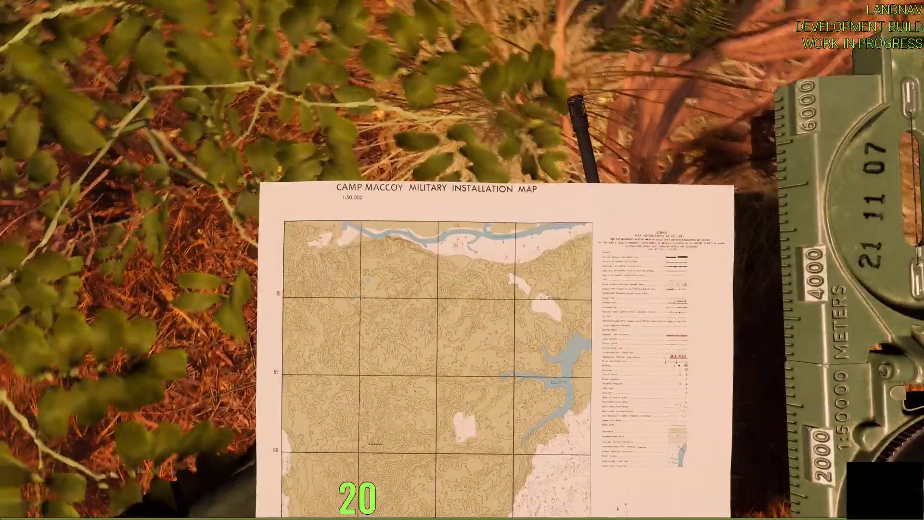
pyautogui.press('m')
pyautogui.press('m')
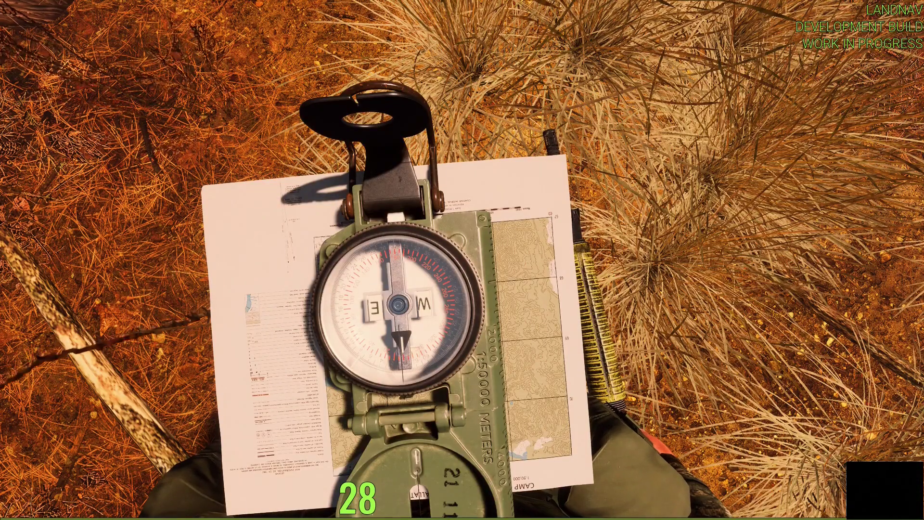